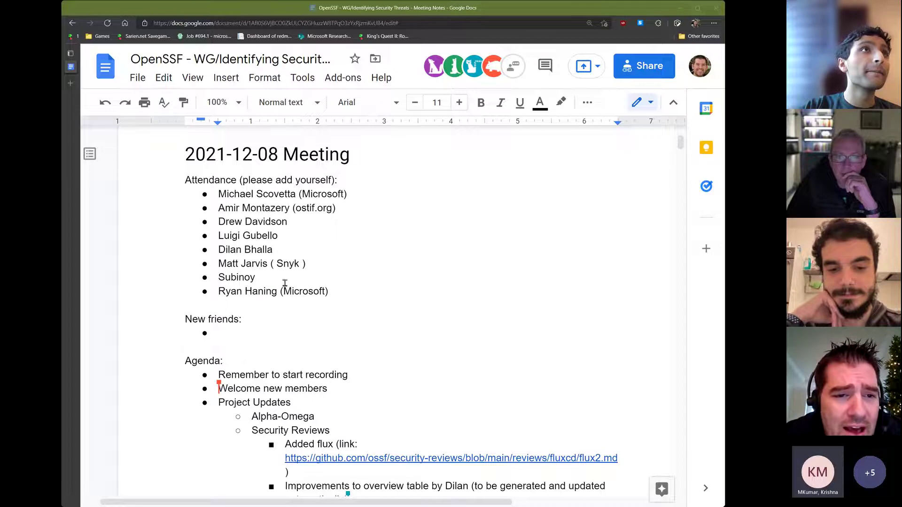
Move the Security Reviews items above Alpha-Omega in the Project Updates agenda.
{"action": "double_click", "coordinate": [263, 275]}
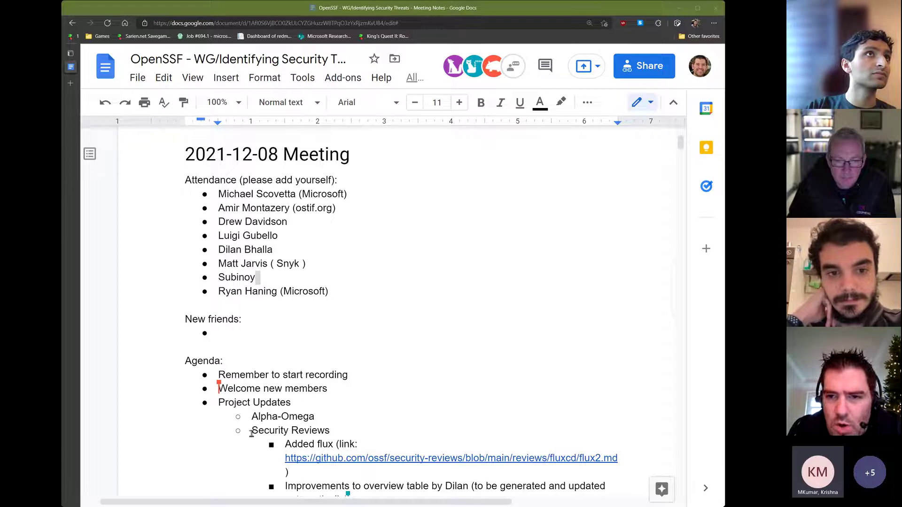
{"action": "left_click", "coordinate": [298, 431]}
{"action": "key", "text": "Down"}
{"action": "key", "text": "Down"}
{"action": "key", "text": "Down"}
{"action": "key", "text": "Down"}
{"action": "key", "text": "Down"}
{"action": "key", "text": "Down"}
{"action": "key", "text": "Down"}
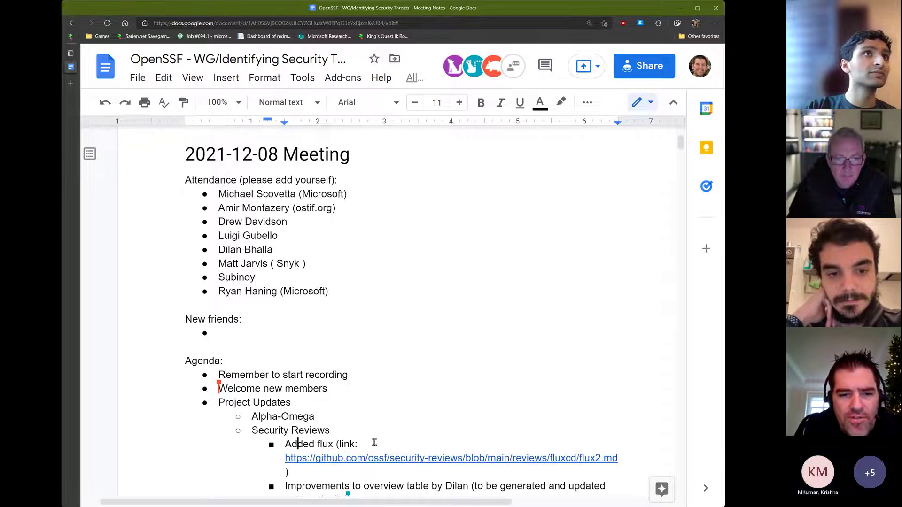
{"action": "left_click_drag", "start_coordinate": [376, 446], "coordinate": [252, 379]}
{"action": "key", "text": "BackSpace"}
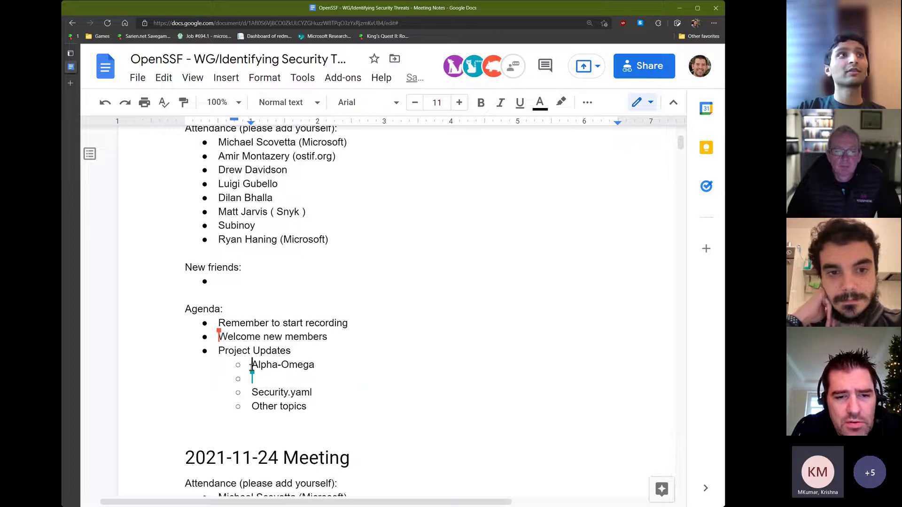
{"action": "key", "text": "ctrl+z"}
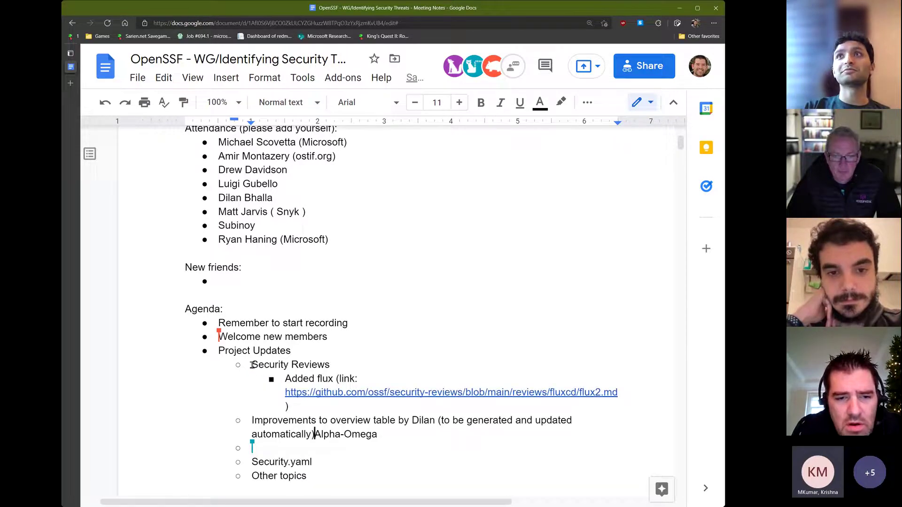
{"action": "key", "text": "ctrl+z"}
Indent the overview-table Improvements item under Security Reviews.
{"action": "key", "text": "Up"}
{"action": "key", "text": "Up"}
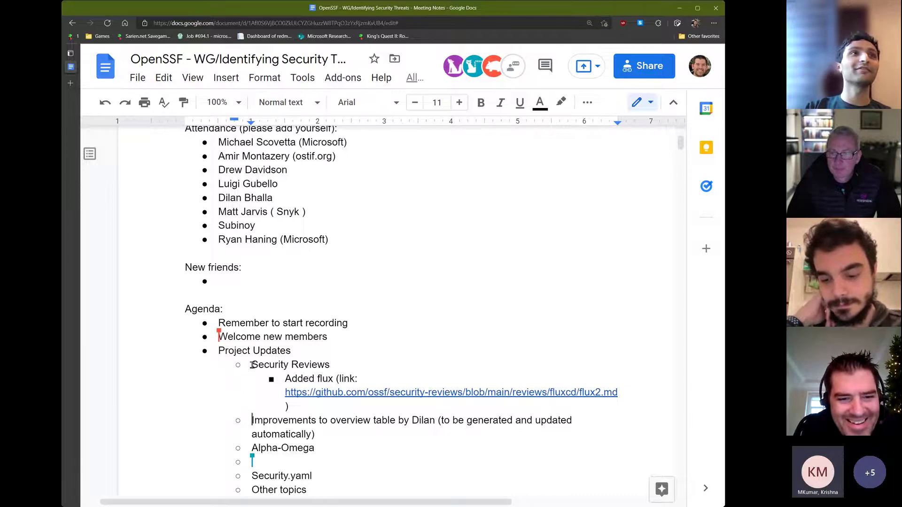
{"action": "key", "text": "shift+Up"}
{"action": "key", "text": "shift+Up"}
{"action": "key", "text": "shift+Up"}
{"action": "key", "text": "shift+Down"}
{"action": "key", "text": "Down"}
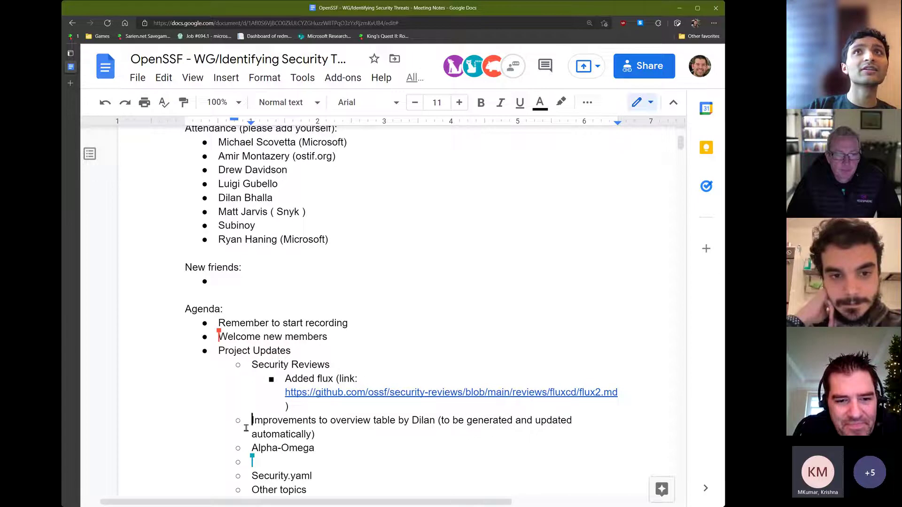
{"action": "key", "text": "Tab"}
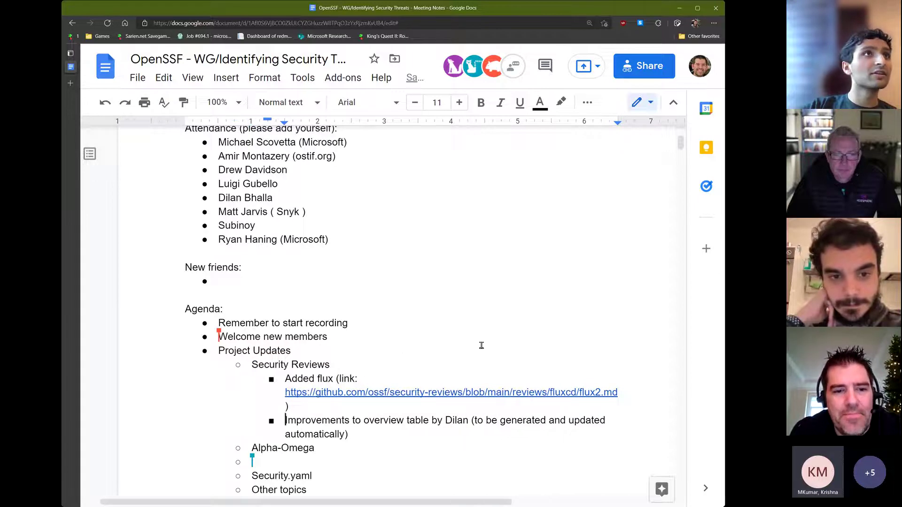
Add the two presenters' names in parentheses after Project Updates, then open the flux review on GitHub.
{"action": "left_click", "coordinate": [464, 352]}
{"action": "type", "text": "(Amir, Dilan)"}
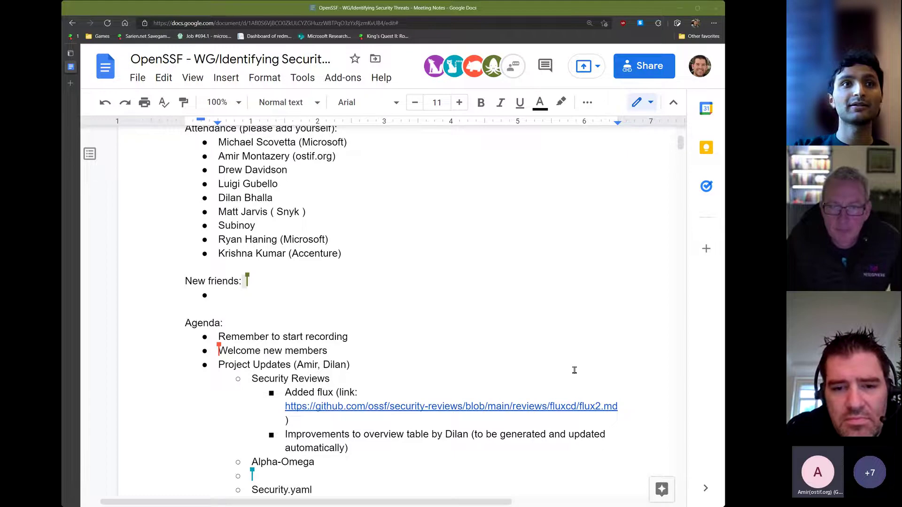
{"action": "left_click", "coordinate": [489, 398]}
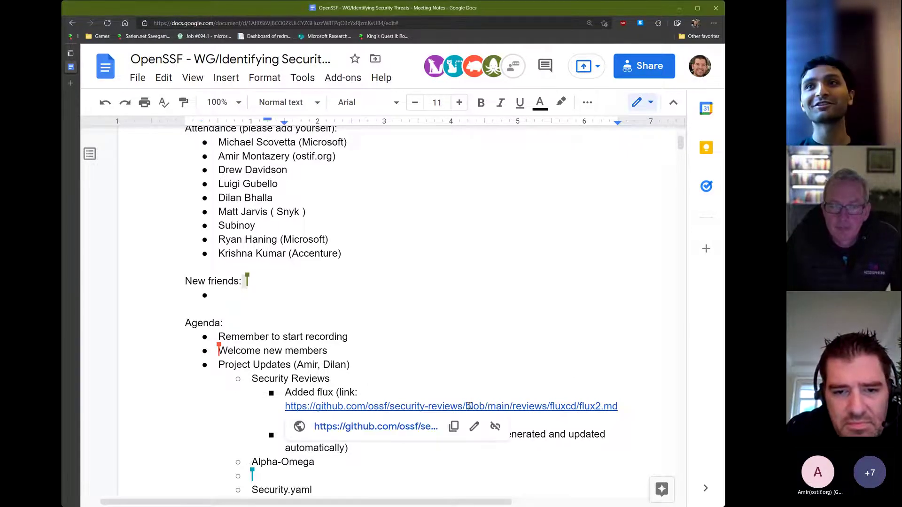
{"action": "left_click", "coordinate": [405, 426]}
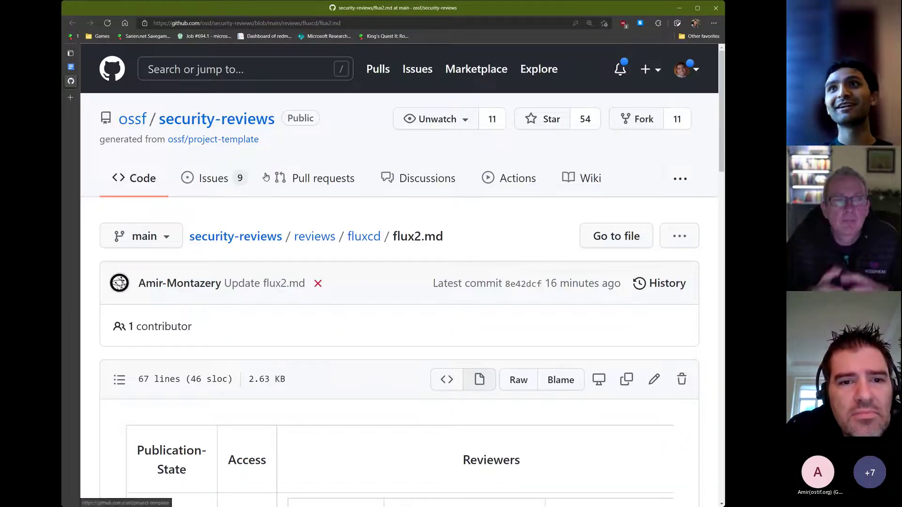
Go to the security-reviews repository home page and browse its file list.
{"action": "left_click", "coordinate": [257, 235]}
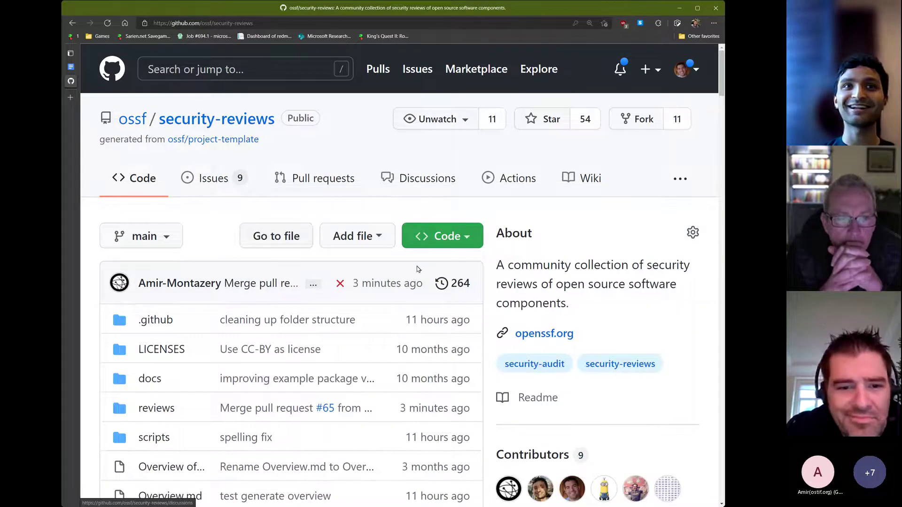
{"action": "scroll", "coordinate": [321, 386], "scroll_direction": "down", "scroll_amount": 5}
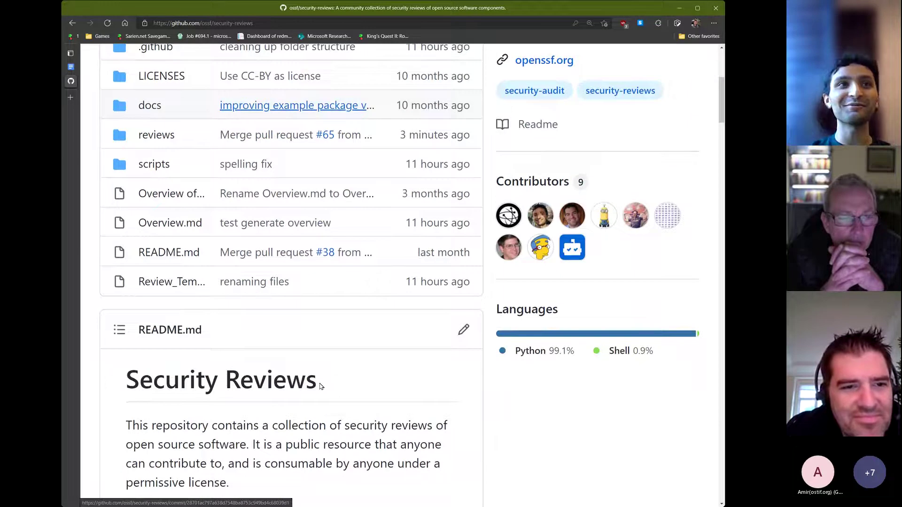
{"action": "scroll", "coordinate": [214, 237], "scroll_direction": "down", "scroll_amount": 1}
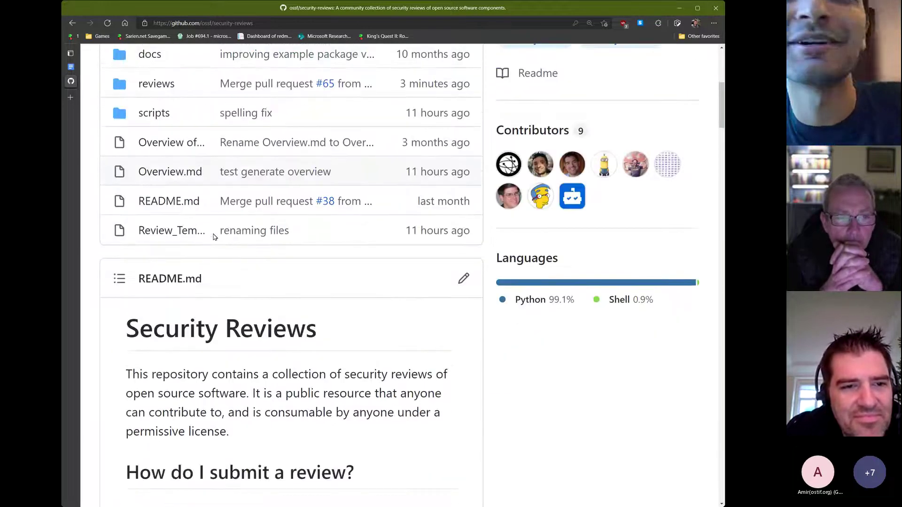
{"action": "scroll", "coordinate": [178, 239], "scroll_direction": "up", "scroll_amount": 1}
Open Overview.md and scroll through its table of security reviews.
{"action": "left_click", "coordinate": [166, 240]}
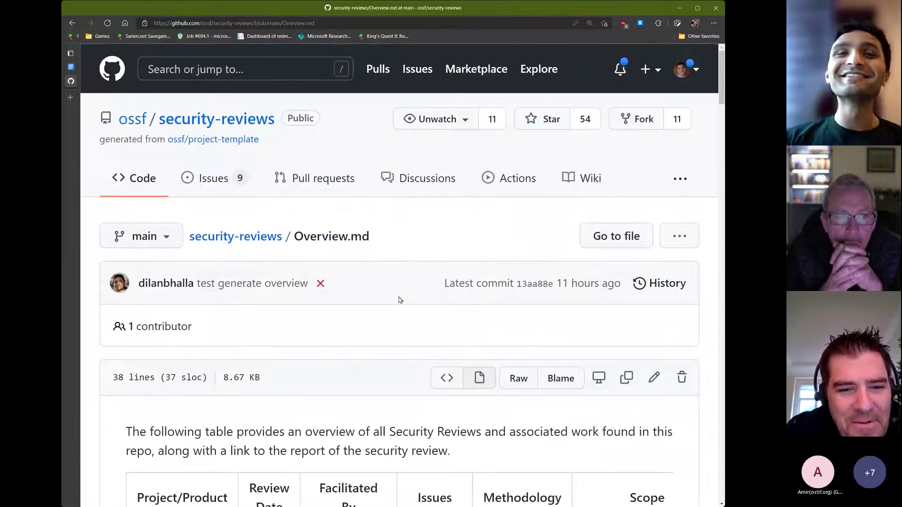
{"action": "scroll", "coordinate": [398, 298], "scroll_direction": "down", "scroll_amount": 5}
{"action": "scroll", "coordinate": [398, 299], "scroll_direction": "right", "scroll_amount": 5}
{"action": "scroll", "coordinate": [398, 299], "scroll_direction": "left", "scroll_amount": 5}
{"action": "scroll", "coordinate": [398, 299], "scroll_direction": "down", "scroll_amount": 20}
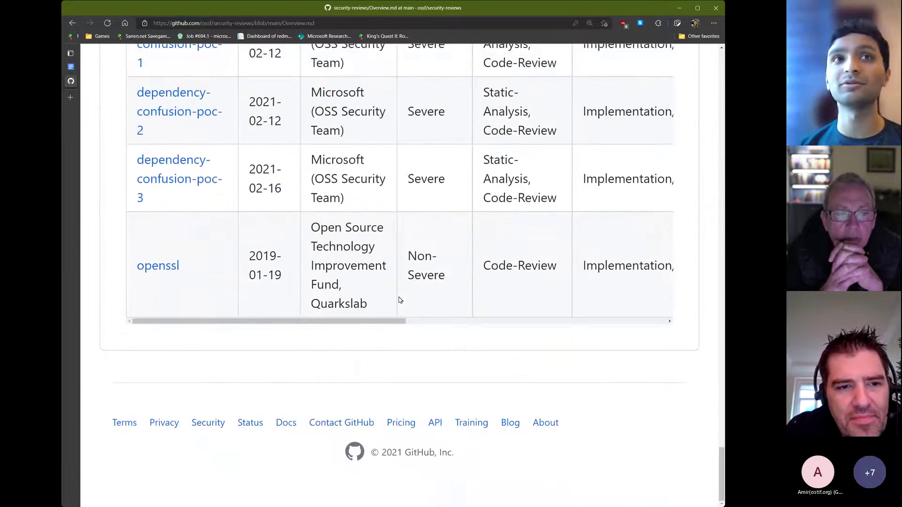
{"action": "scroll", "coordinate": [398, 299], "scroll_direction": "up", "scroll_amount": 15}
{"action": "scroll", "coordinate": [399, 298], "scroll_direction": "up", "scroll_amount": 10}
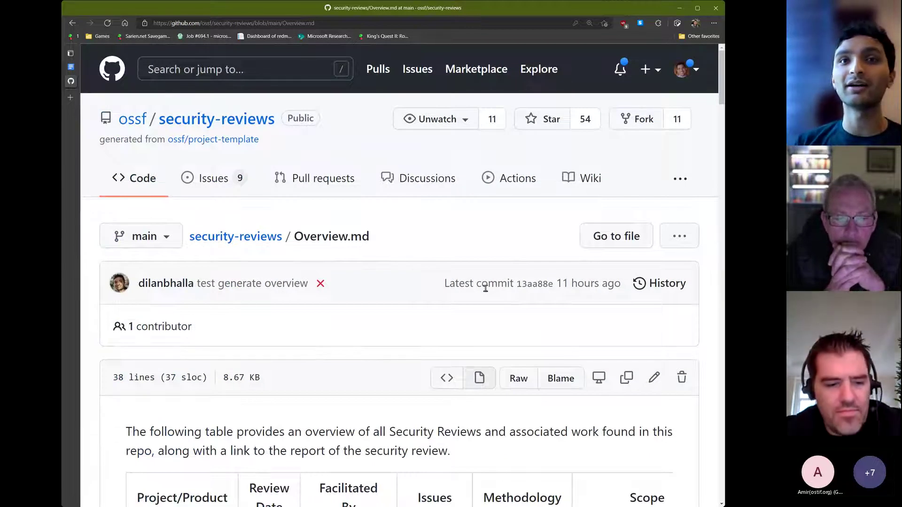
{"action": "key", "text": "ctrl+minus"}
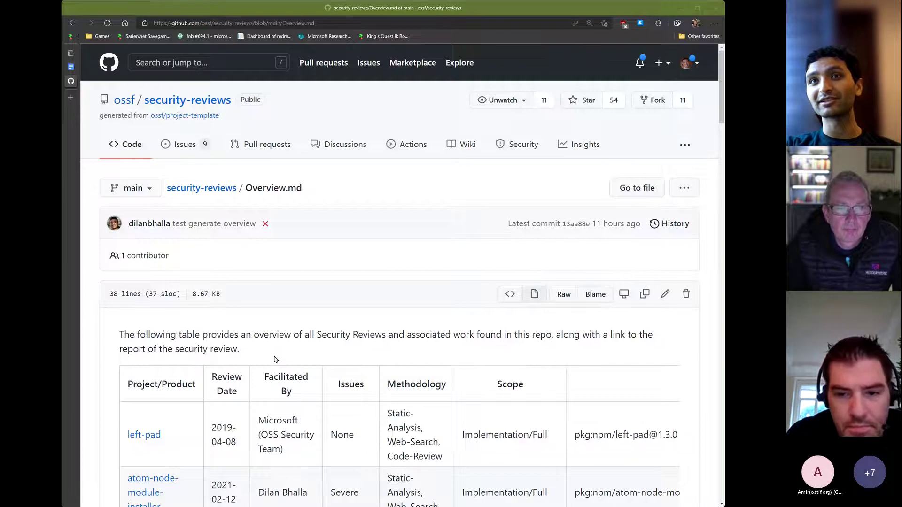
{"action": "scroll", "coordinate": [539, 398], "scroll_direction": "right", "scroll_amount": 5}
{"action": "scroll", "coordinate": [540, 400], "scroll_direction": "right", "scroll_amount": 2}
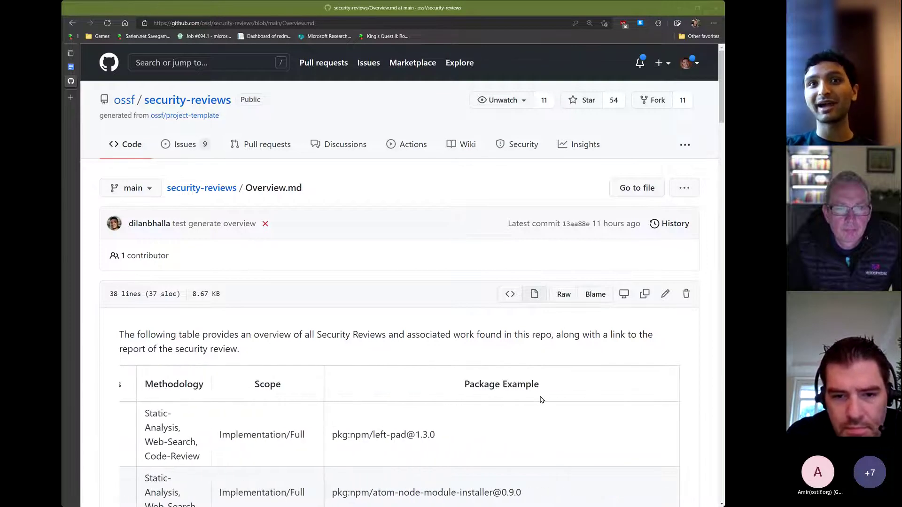
{"action": "scroll", "coordinate": [542, 399], "scroll_direction": "down", "scroll_amount": 3}
{"action": "scroll", "coordinate": [541, 400], "scroll_direction": "down", "scroll_amount": 3}
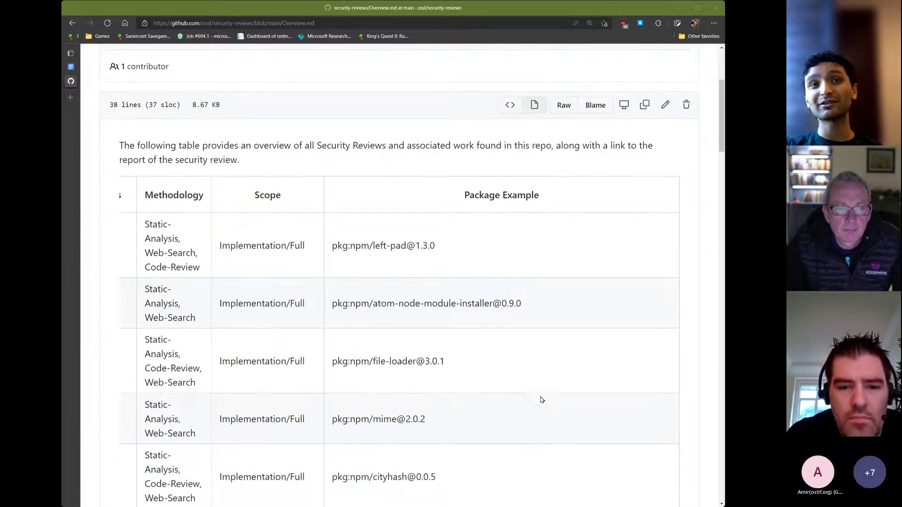
{"action": "scroll", "coordinate": [542, 400], "scroll_direction": "down", "scroll_amount": 8}
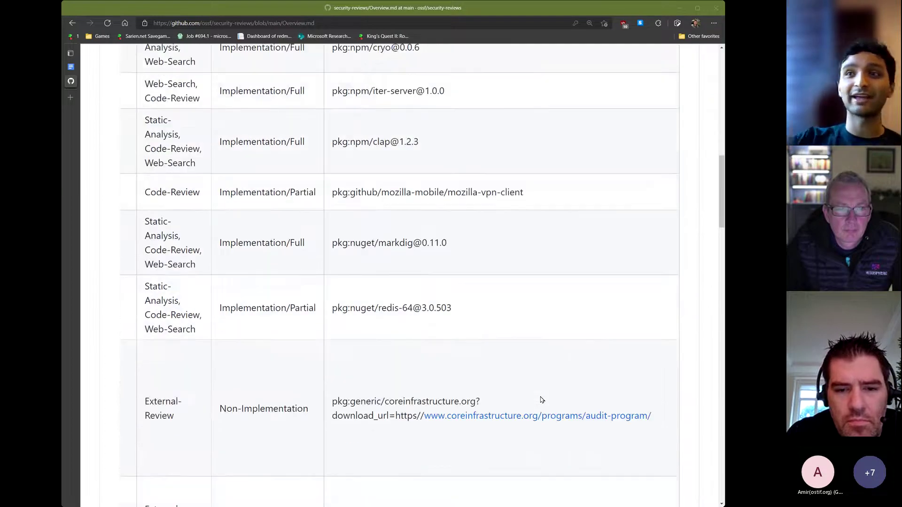
{"action": "scroll", "coordinate": [542, 400], "scroll_direction": "down", "scroll_amount": 12}
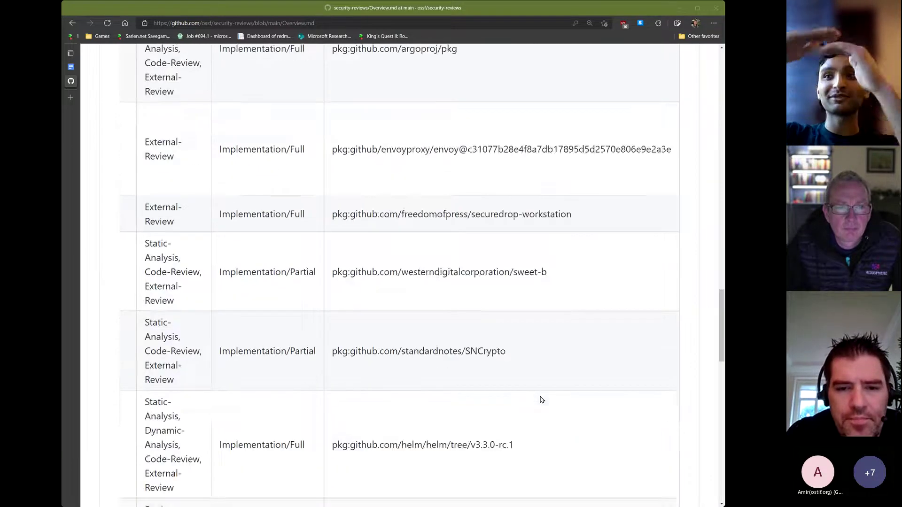
{"action": "scroll", "coordinate": [541, 399], "scroll_direction": "down", "scroll_amount": 5}
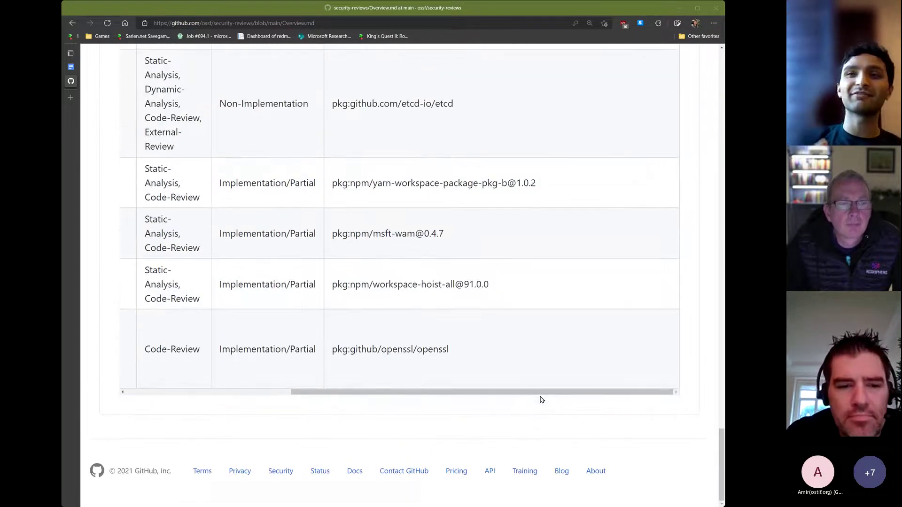
{"action": "scroll", "coordinate": [541, 400], "scroll_direction": "up", "scroll_amount": 10}
{"action": "scroll", "coordinate": [541, 400], "scroll_direction": "up", "scroll_amount": 20}
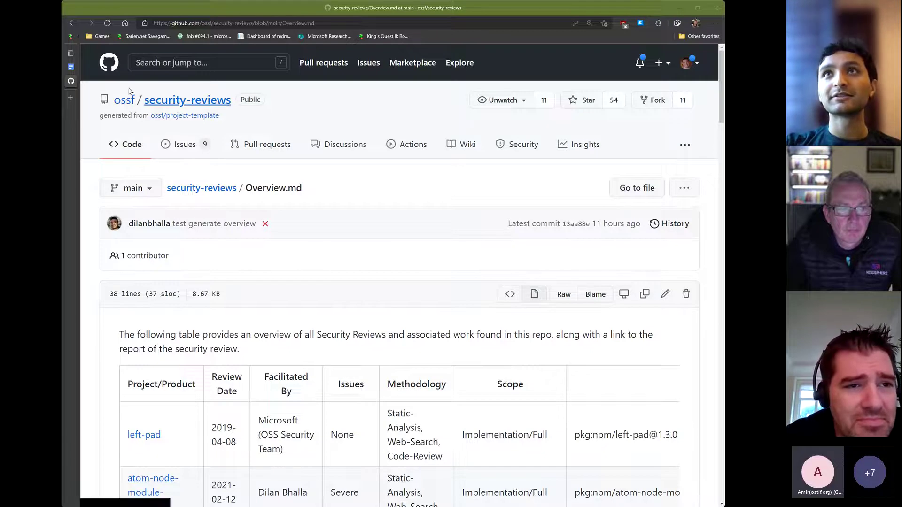
Switch to the meeting-notes document and scroll to the Project Updates agenda.
{"action": "left_click", "coordinate": [71, 69]}
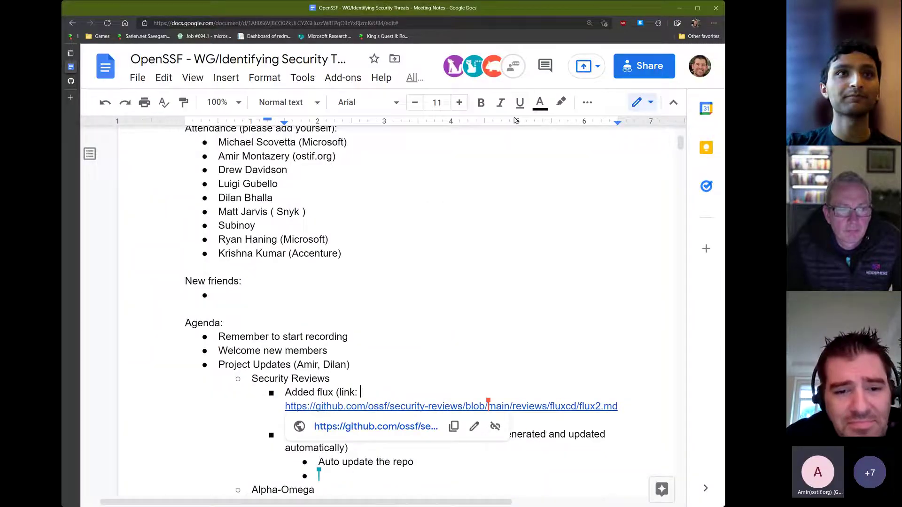
{"action": "scroll", "coordinate": [386, 311], "scroll_direction": "down", "scroll_amount": 4}
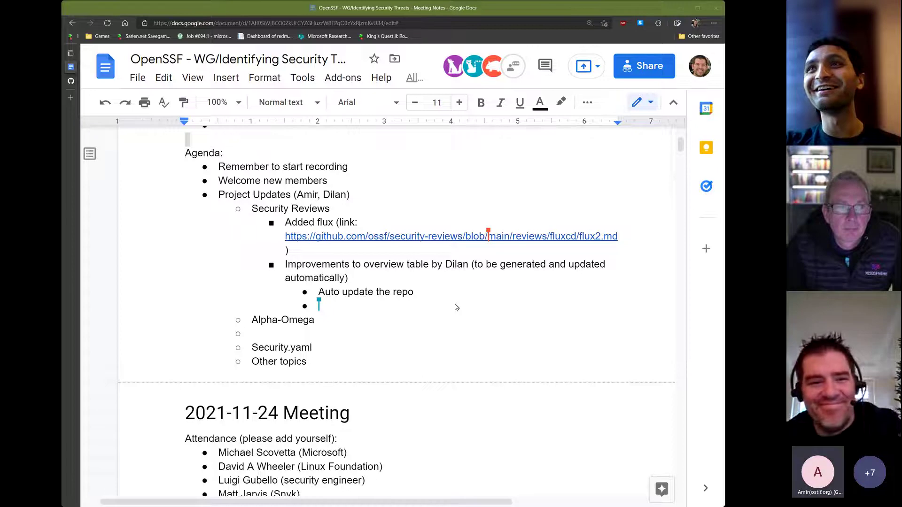
{"action": "scroll", "coordinate": [346, 366], "scroll_direction": "up", "scroll_amount": 1}
Outdent the empty bullet and type an action item for one member to make another owner of the repo.
{"action": "left_click", "coordinate": [403, 338]}
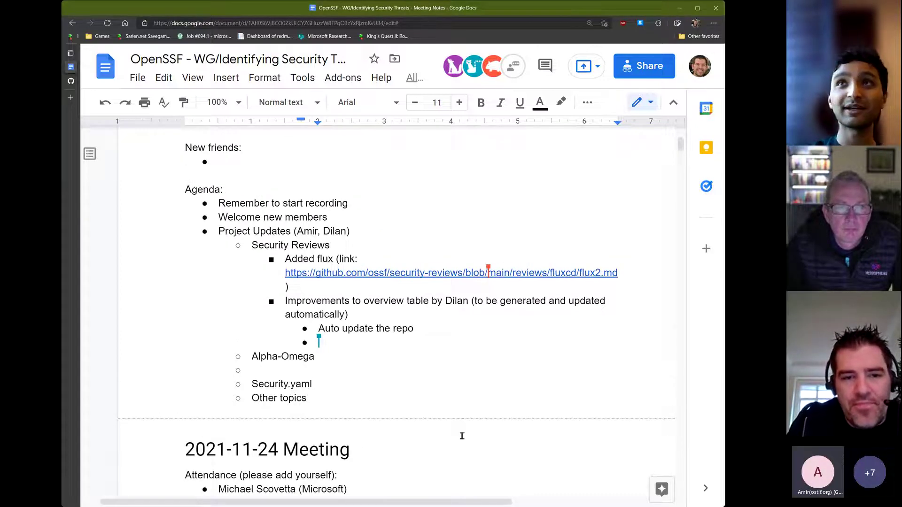
{"action": "key", "text": "Down"}
{"action": "key", "text": "shift+Tab"}
{"action": "type", "text": "Mike to make IA"}
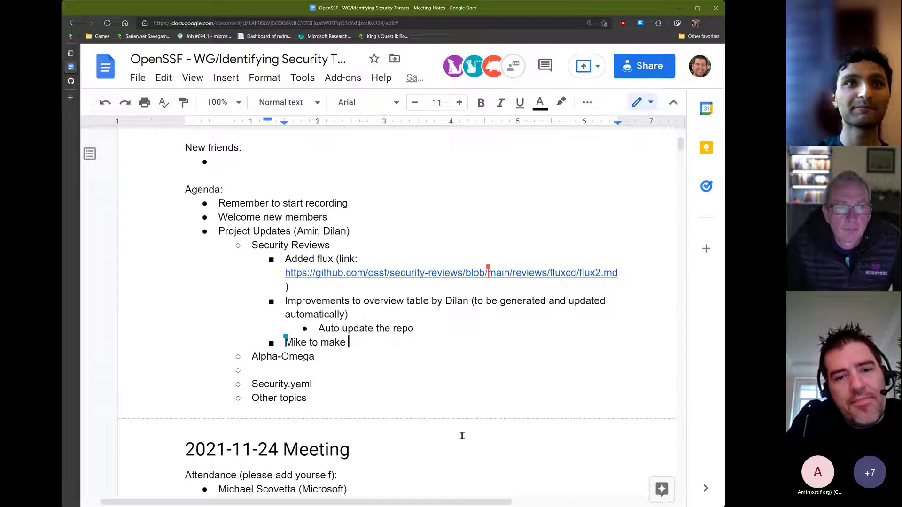
{"action": "key", "text": "BackSpace"}
{"action": "key", "text": "BackSpace"}
{"action": "type", "text": "A"}
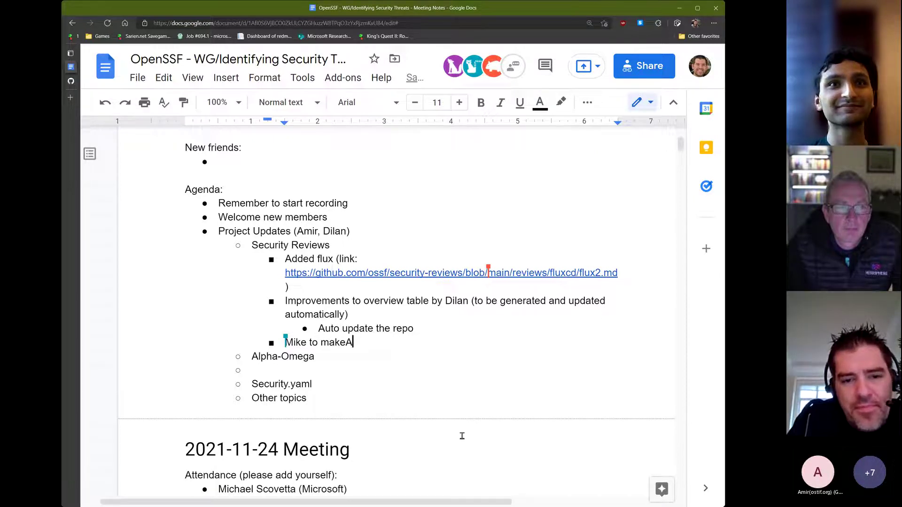
{"action": "type", "text": "mir owner of the repo"}
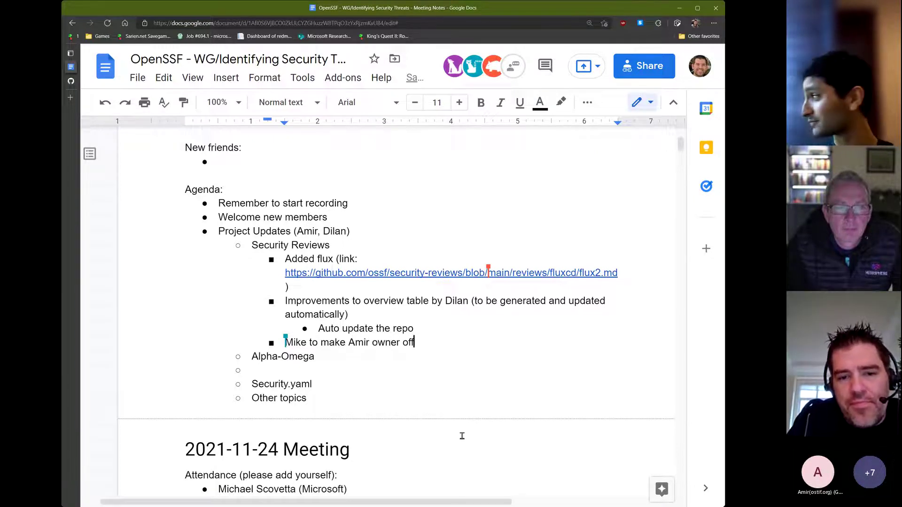
{"action": "type", "text": "."}
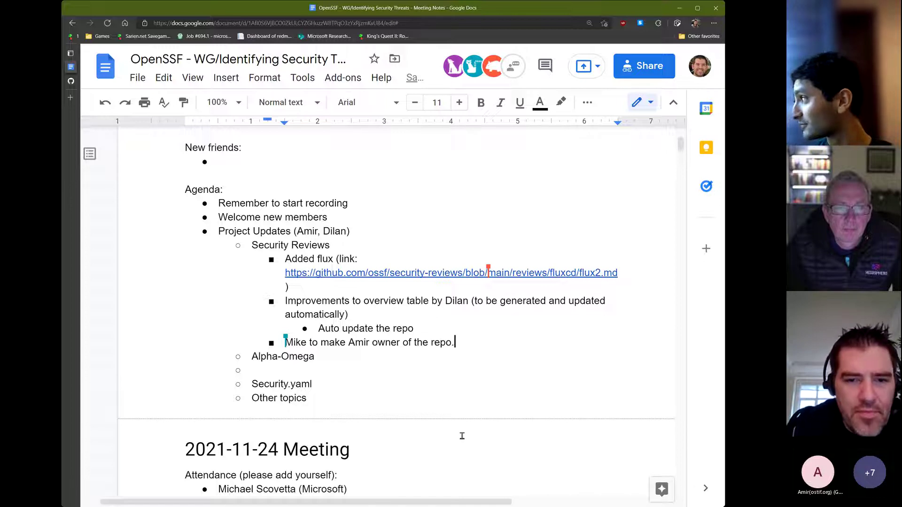
{"action": "key", "text": "Down"}
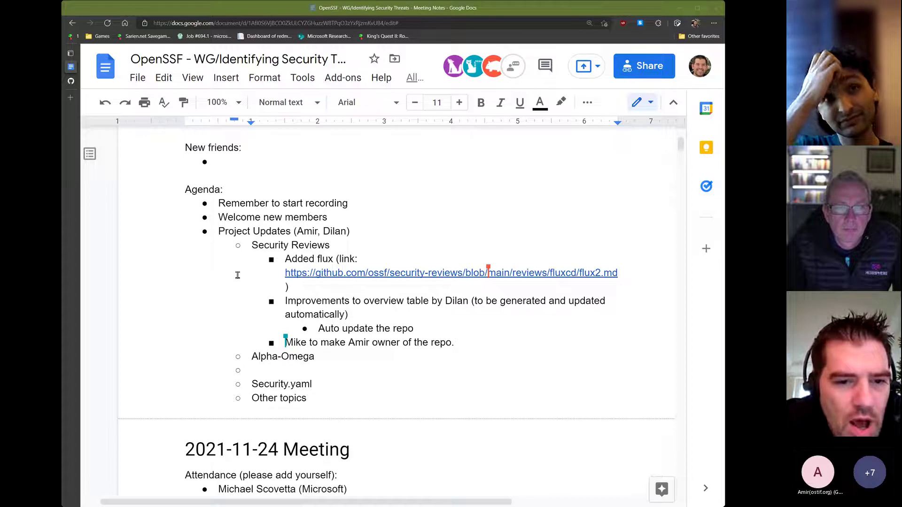
{"action": "left_click", "coordinate": [359, 357]}
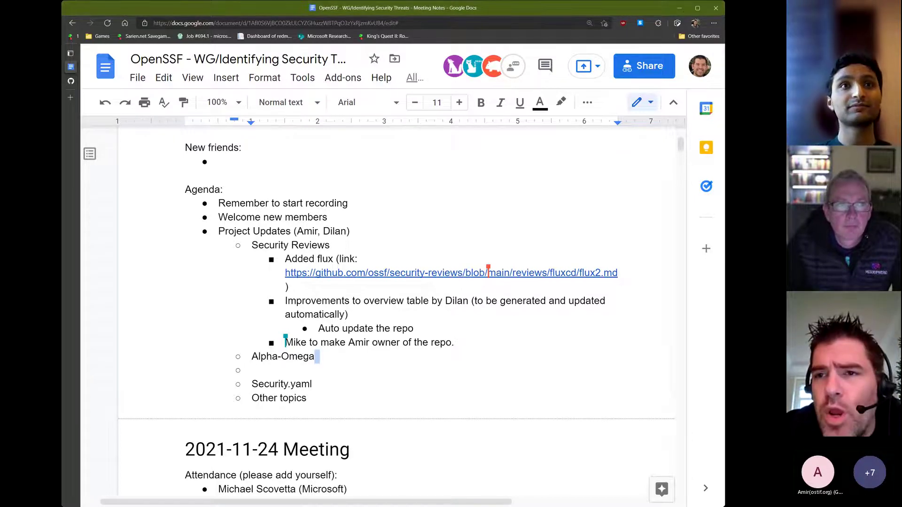